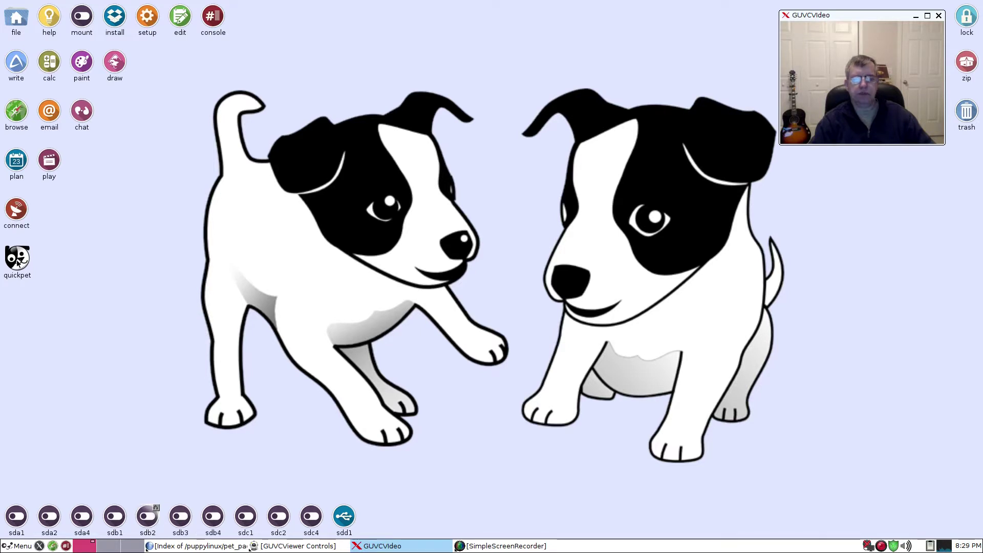
Launch Quickpet Tahr, then close it without installing any packages
{"action": "left_click", "coordinate": [14, 264]}
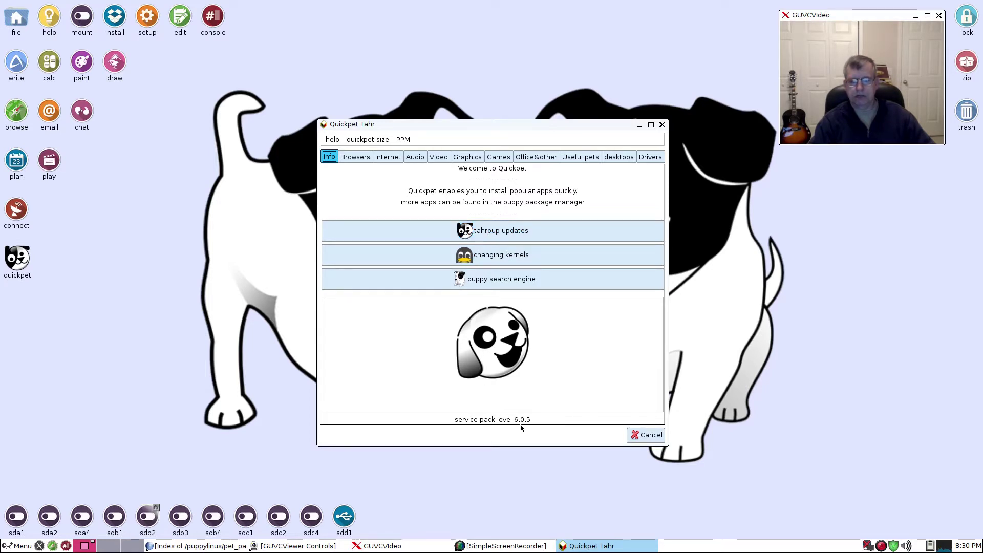
{"action": "left_click", "coordinate": [646, 435]}
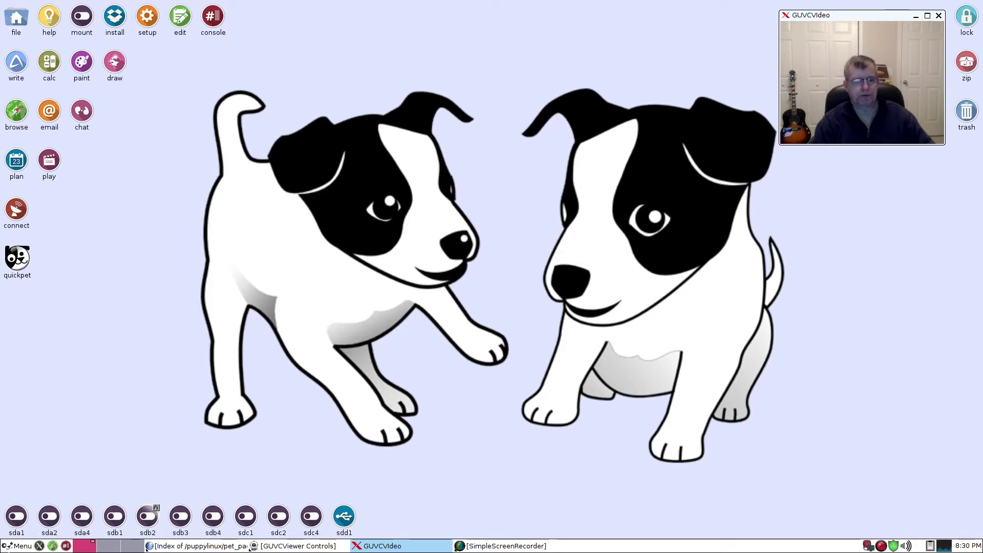
{"action": "left_click", "coordinate": [17, 546]}
{"action": "mouse_move", "coordinate": [17, 377]}
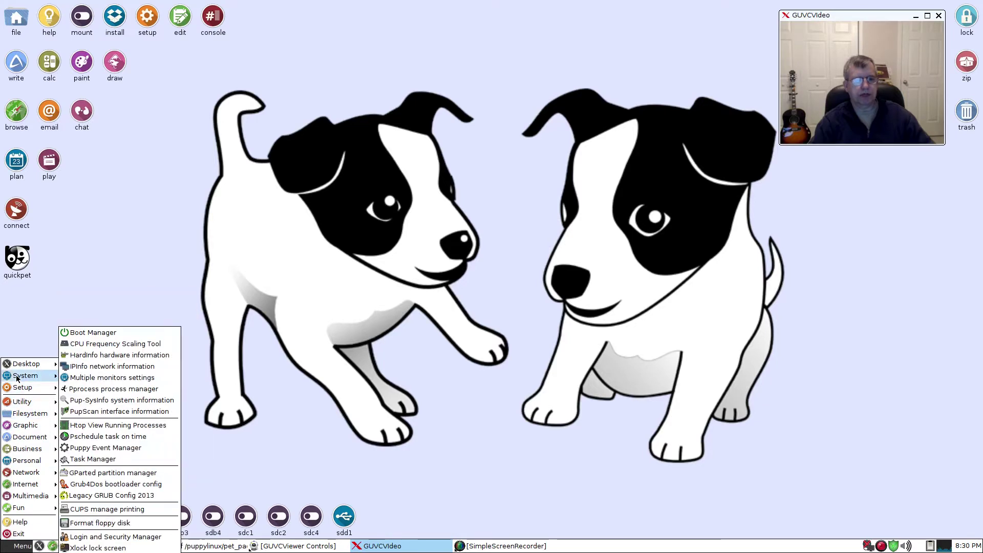
{"action": "left_click", "coordinate": [92, 356]}
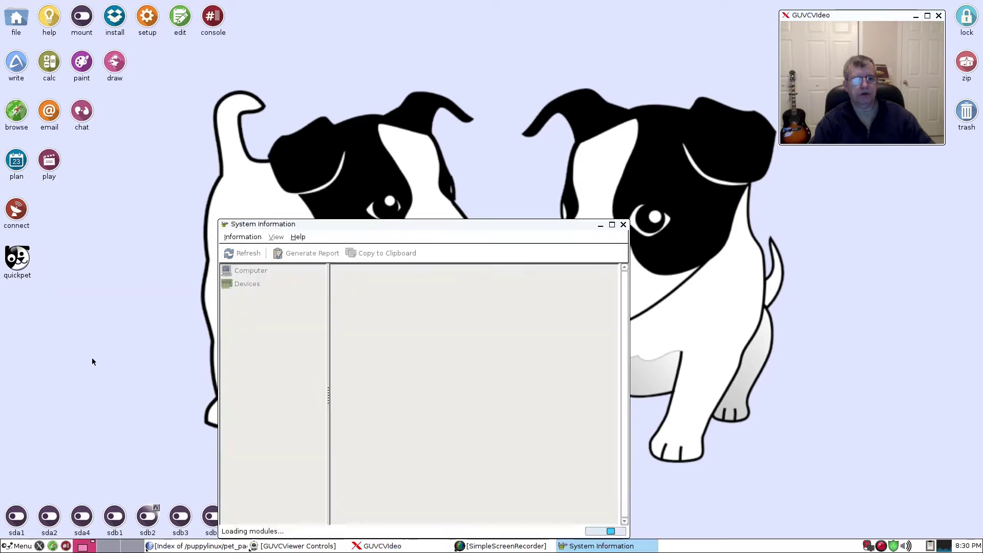
{"action": "left_click_drag", "start_coordinate": [400, 225], "coordinate": [375, 122]}
{"action": "left_click", "coordinate": [265, 200]}
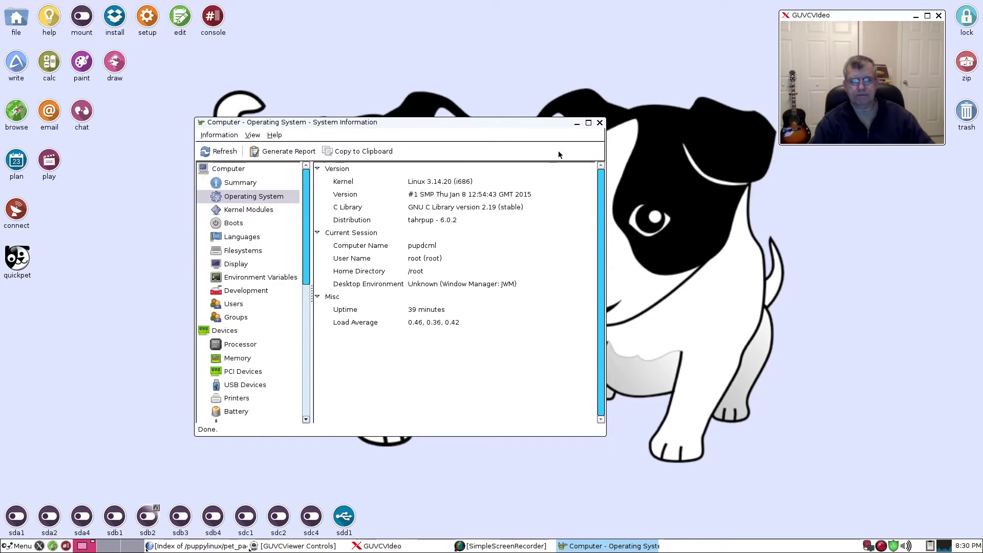
{"action": "left_click", "coordinate": [600, 124]}
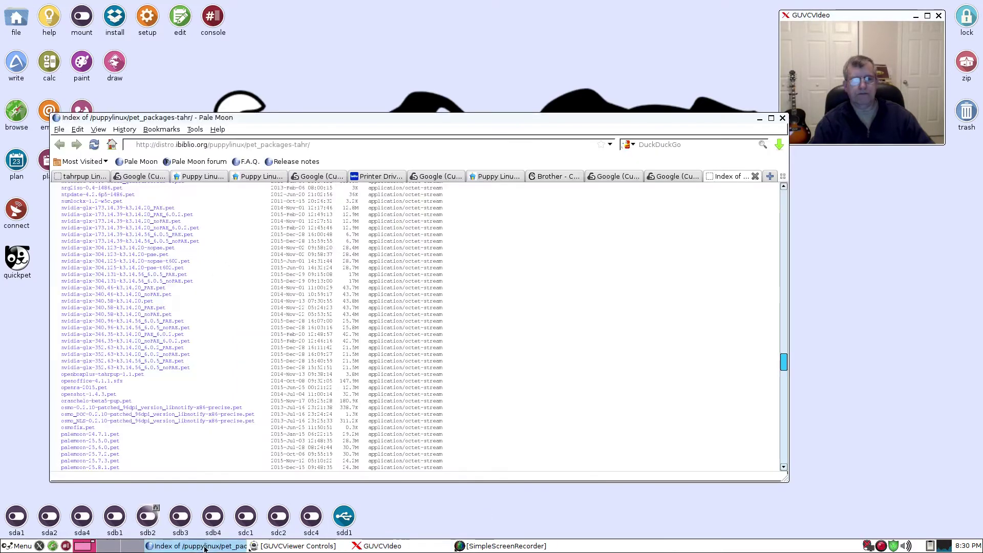
Restore and reposition Pale Moon, then view the Google results for the 3.14.20 nvidia driver
{"action": "left_click", "coordinate": [206, 546]}
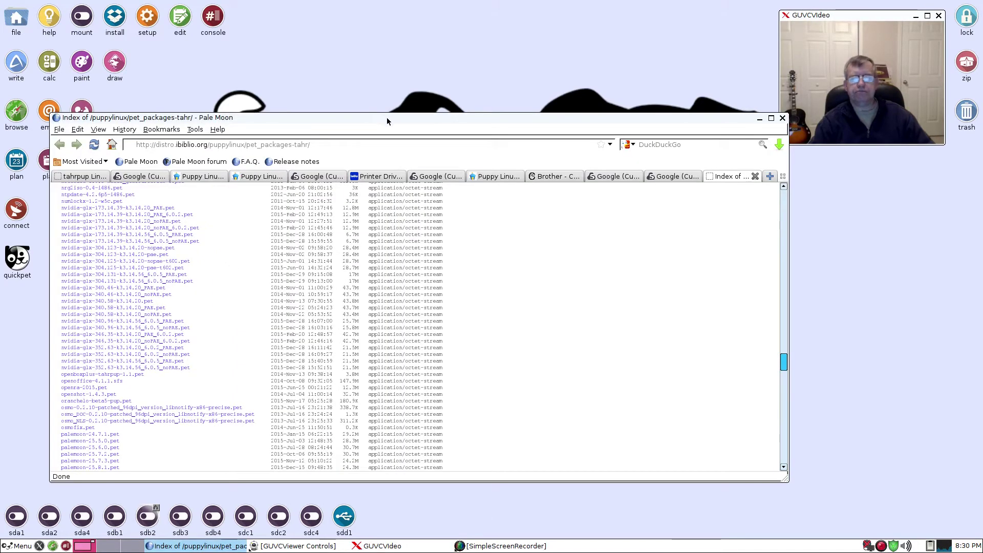
{"action": "left_click_drag", "start_coordinate": [388, 121], "coordinate": [363, 87]}
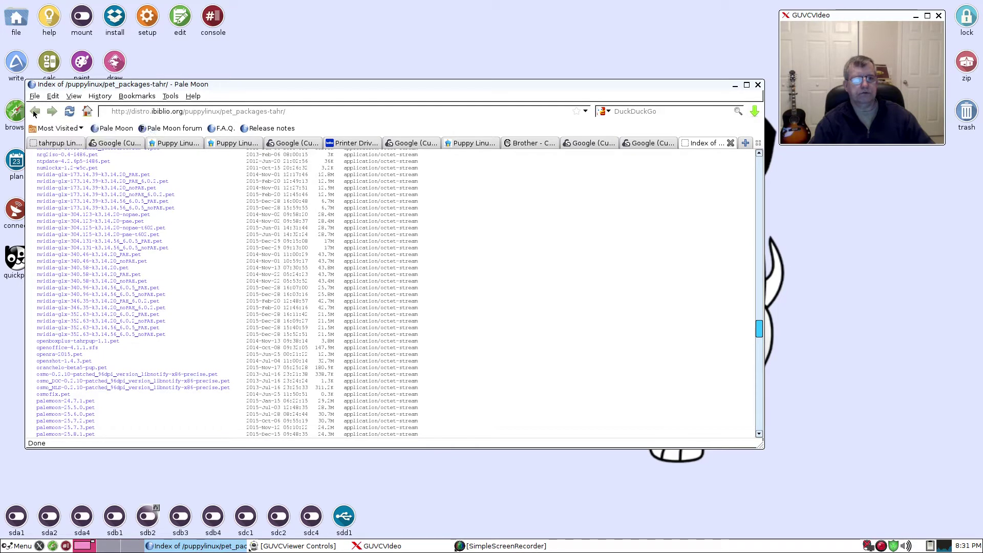
{"action": "left_click", "coordinate": [643, 143]}
{"action": "scroll", "coordinate": [276, 307], "scroll_direction": "up", "scroll_amount": 5}
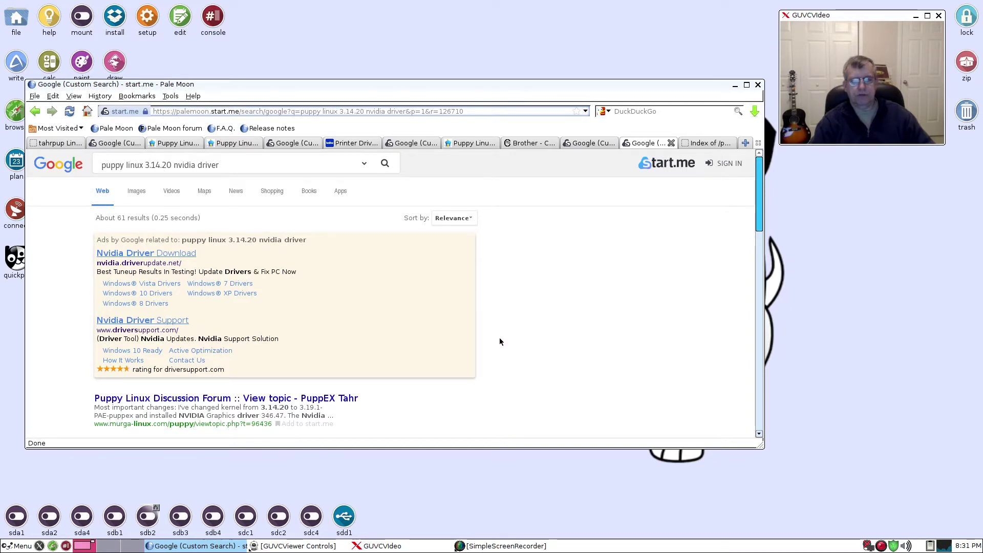
{"action": "scroll", "coordinate": [504, 320], "scroll_direction": "down", "scroll_amount": 5}
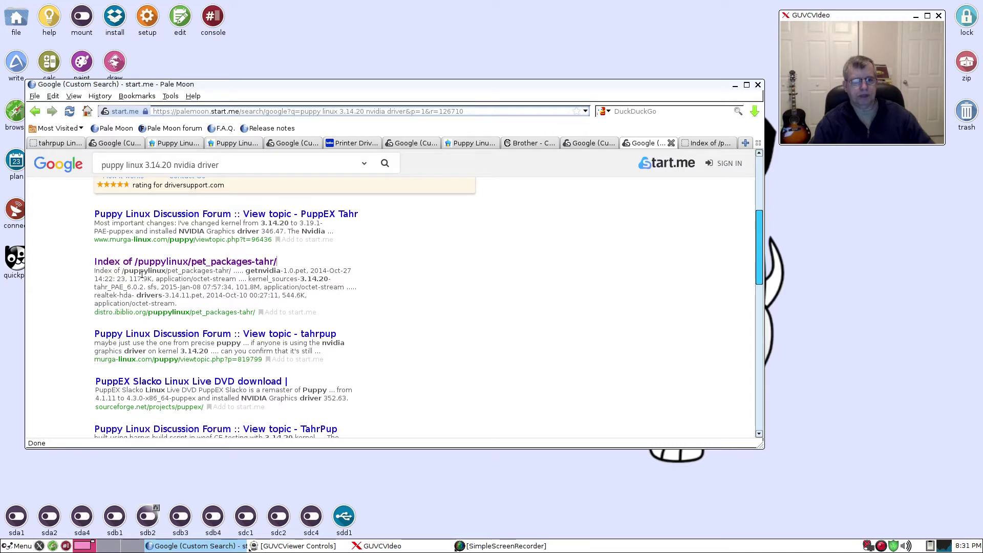
Close the extra tab and open the 'Index of /puppylinux/pet_packages-tahr/' result
{"action": "left_click", "coordinate": [719, 146]}
{"action": "left_click", "coordinate": [733, 144]}
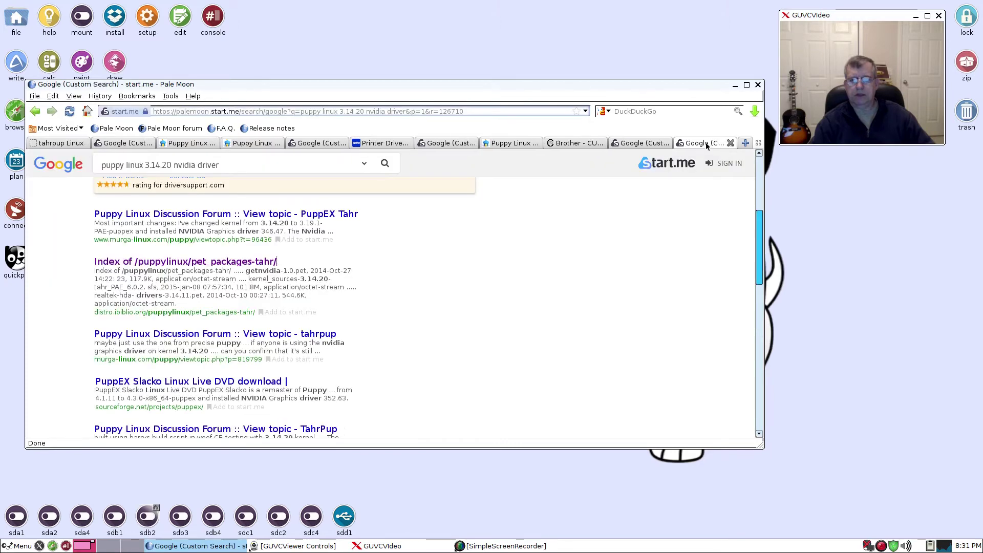
{"action": "left_click", "coordinate": [175, 263]}
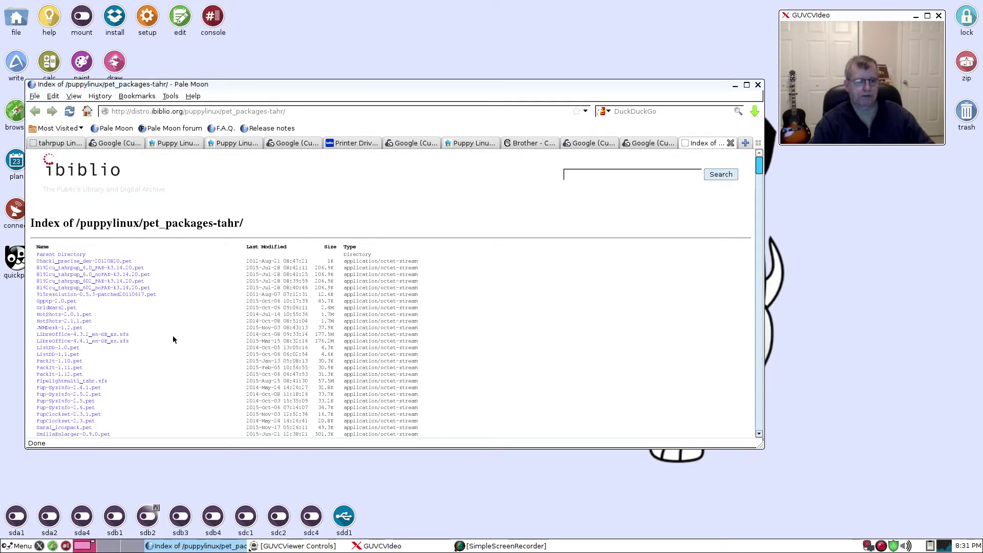
Scroll the listing to the nvidia-glx packages for kernel 3.14.20, versions 173.14.39 through 352.63
{"action": "scroll", "coordinate": [173, 336], "scroll_direction": "down", "scroll_amount": 5}
{"action": "scroll", "coordinate": [174, 336], "scroll_direction": "down", "scroll_amount": 10}
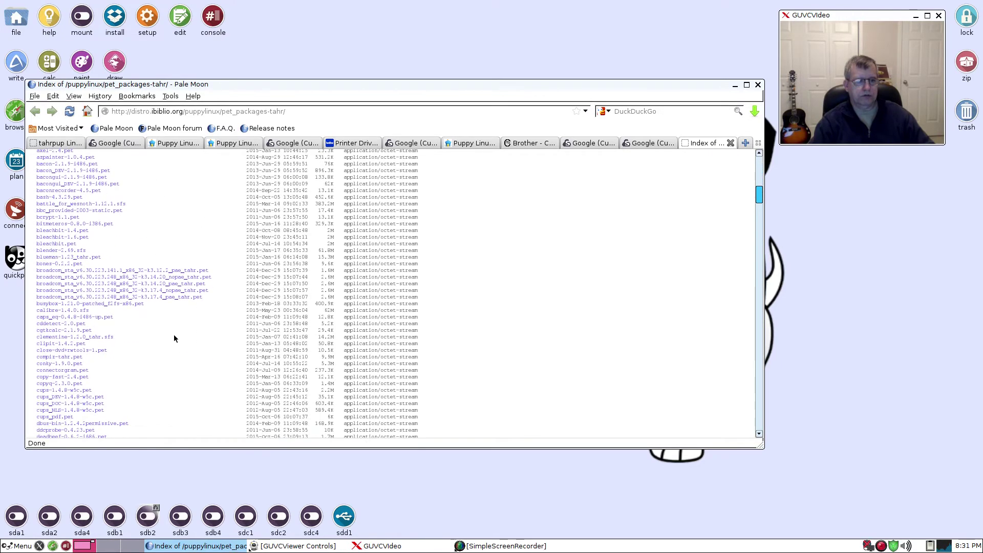
{"action": "scroll", "coordinate": [173, 338], "scroll_direction": "down", "scroll_amount": 20}
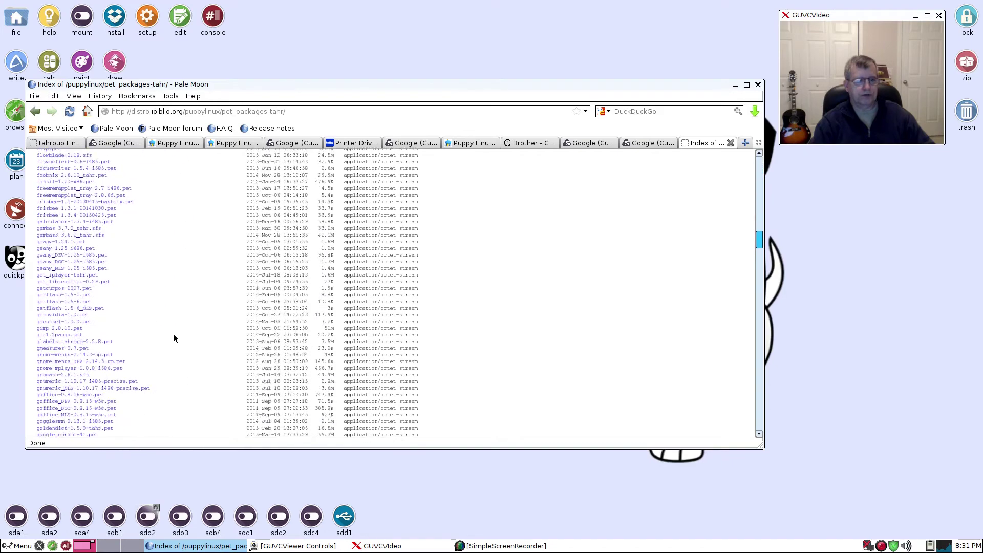
{"action": "scroll", "coordinate": [173, 338], "scroll_direction": "down", "scroll_amount": 20}
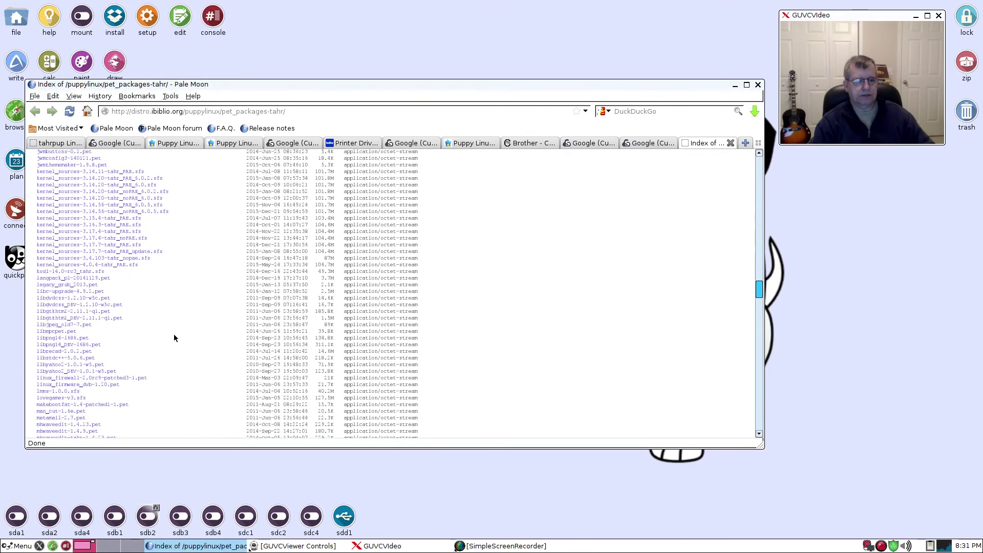
{"action": "scroll", "coordinate": [173, 338], "scroll_direction": "down", "scroll_amount": 20}
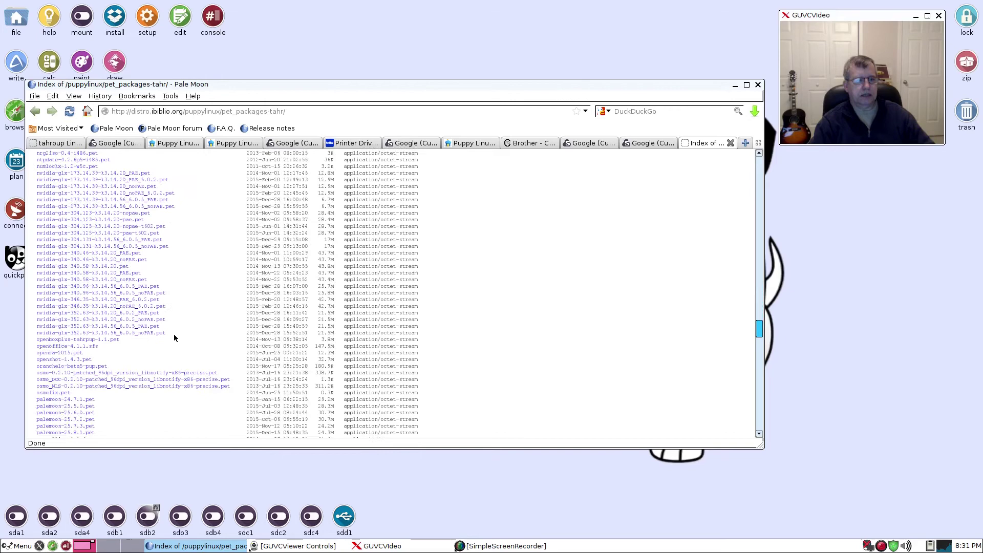
{"action": "scroll", "coordinate": [174, 338], "scroll_direction": "up", "scroll_amount": 5}
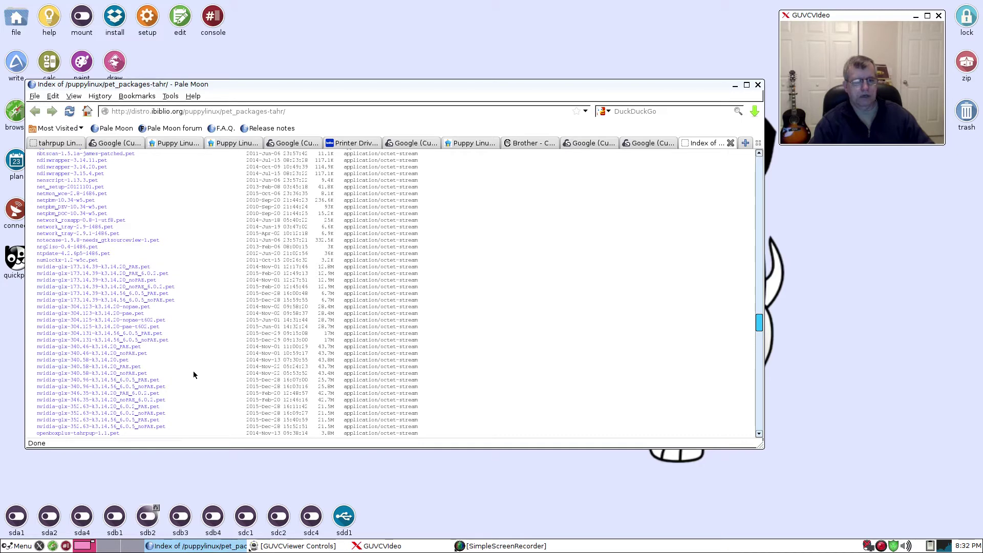
Check the current network interface info, then launch the full Puppy Network Wizard for a wired/wireless LAN
{"action": "left_click", "coordinate": [869, 546]}
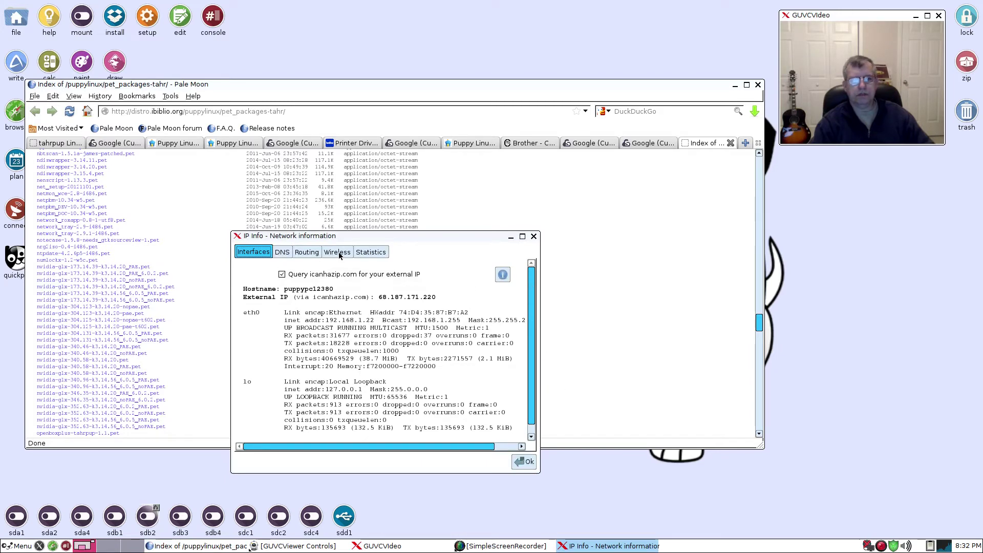
{"action": "left_click", "coordinate": [533, 237]}
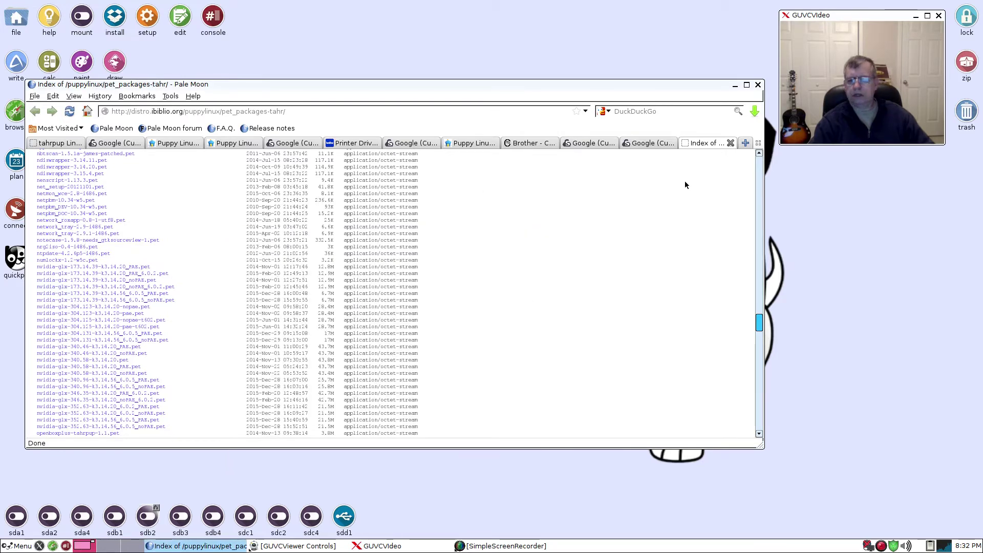
{"action": "left_click", "coordinate": [868, 546]}
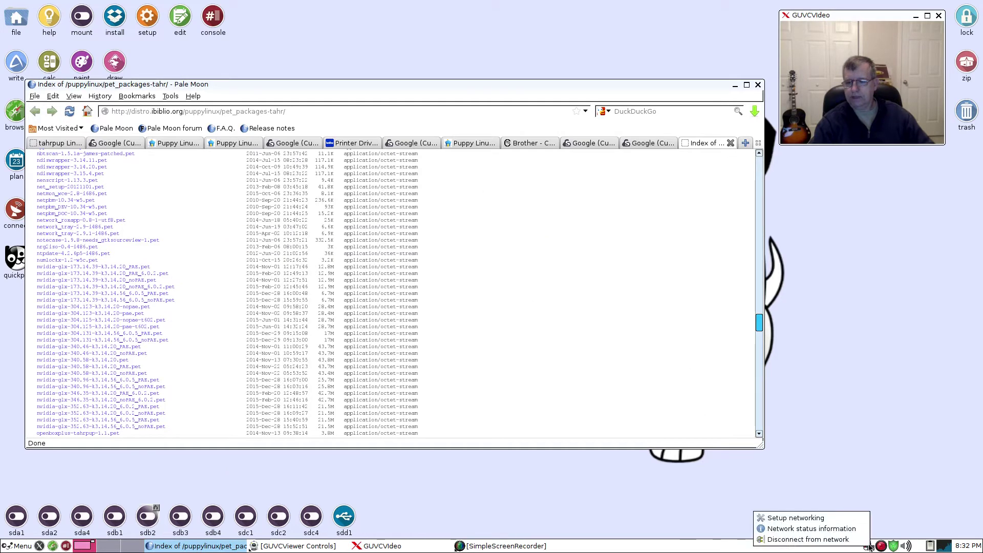
{"action": "left_click", "coordinate": [799, 518]}
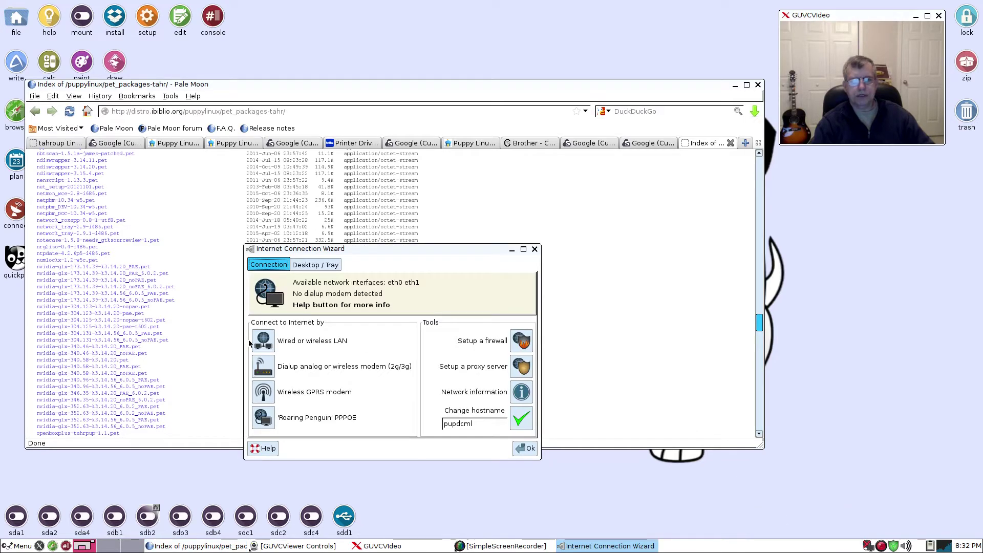
{"action": "left_click", "coordinate": [264, 340]}
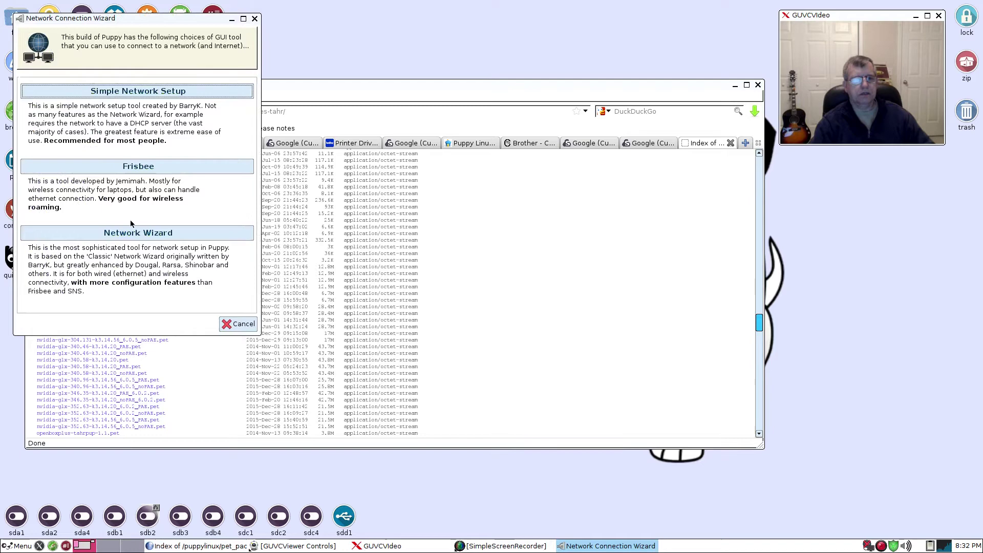
{"action": "left_click", "coordinate": [129, 232]}
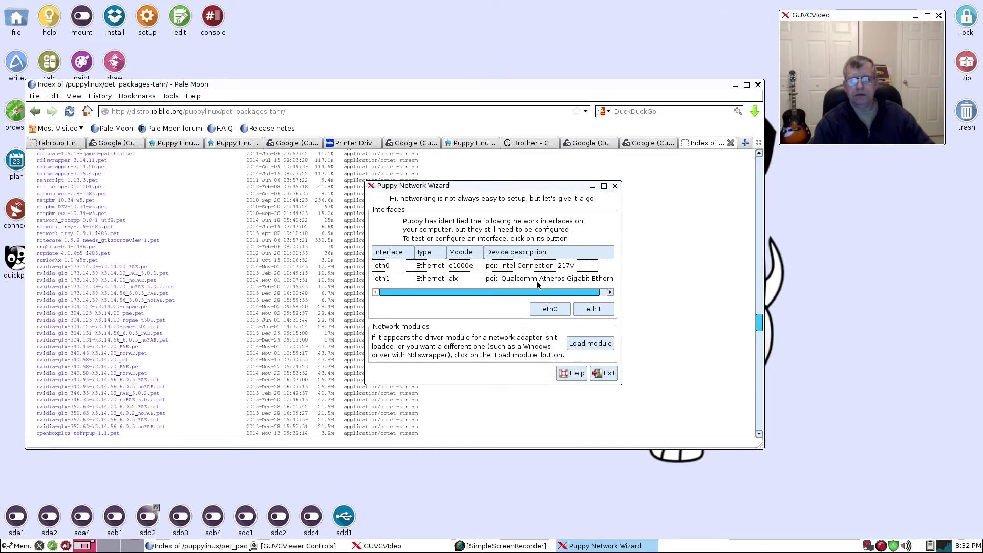
Test eth0, configure it by Auto DHCP, save it, and set this wizard as default
{"action": "left_click", "coordinate": [519, 266]}
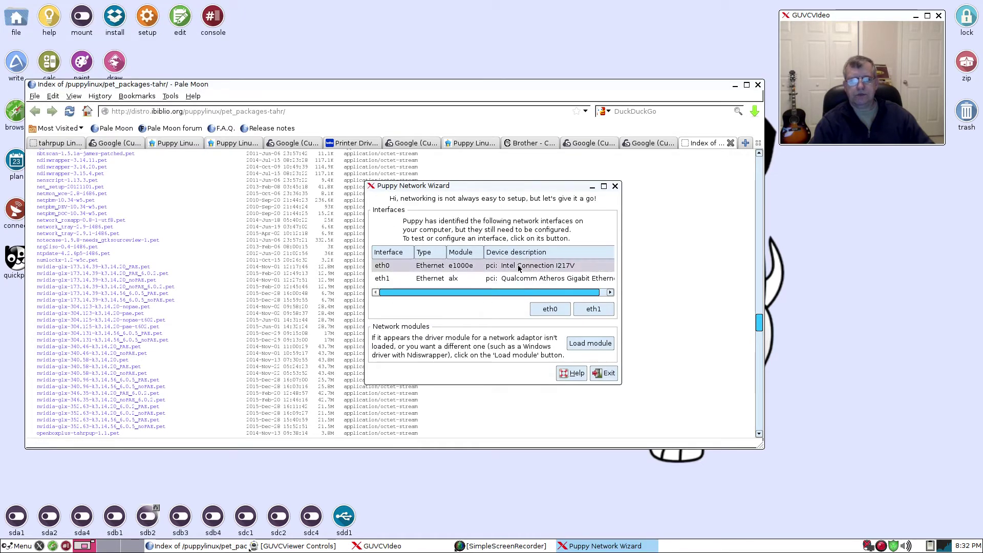
{"action": "left_click", "coordinate": [546, 310]}
{"action": "left_click", "coordinate": [592, 246]}
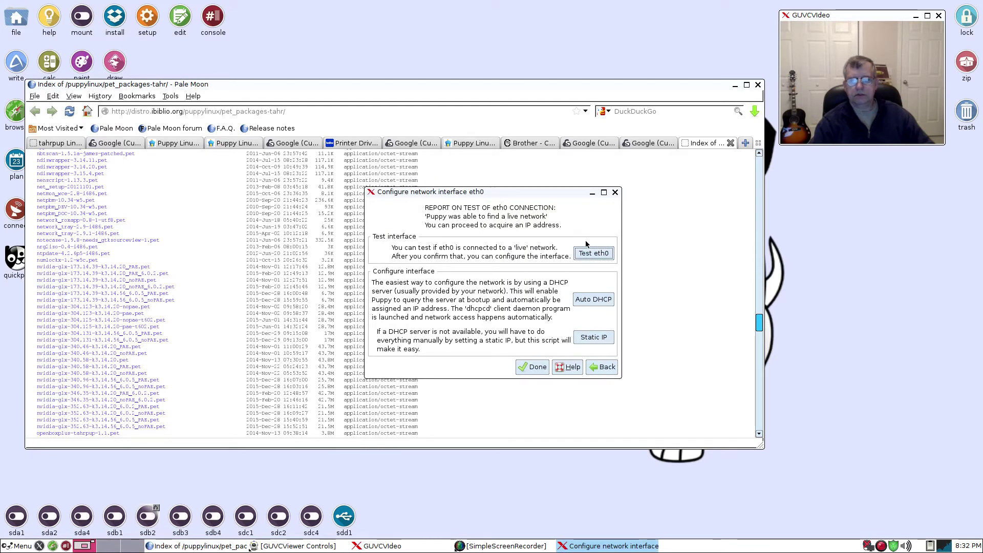
{"action": "left_click", "coordinate": [589, 301]}
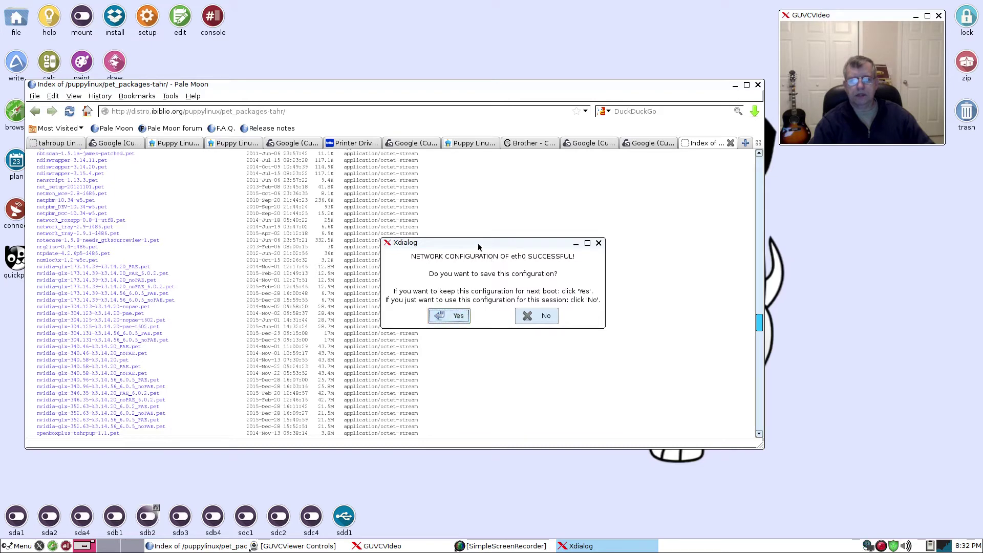
{"action": "left_click", "coordinate": [450, 316]}
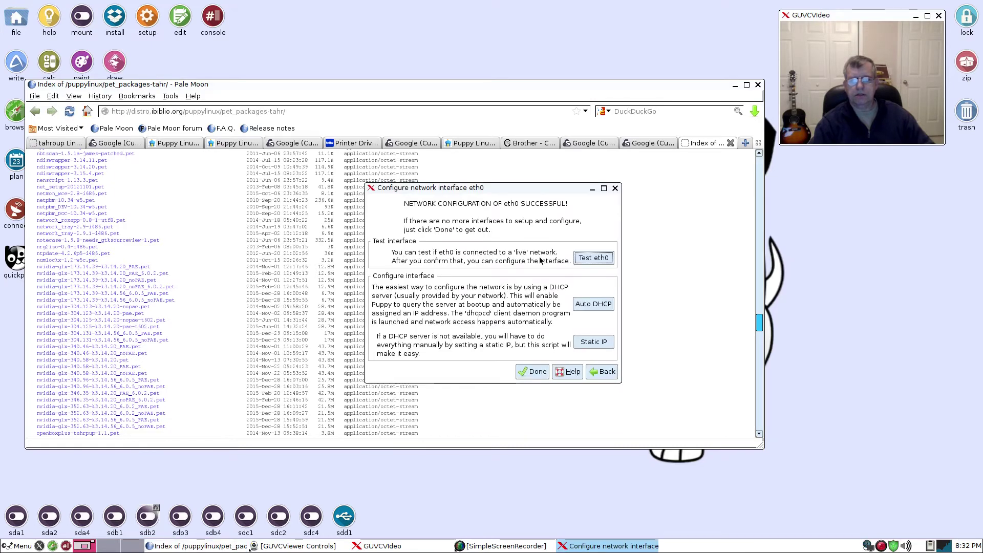
{"action": "left_click", "coordinate": [535, 372]}
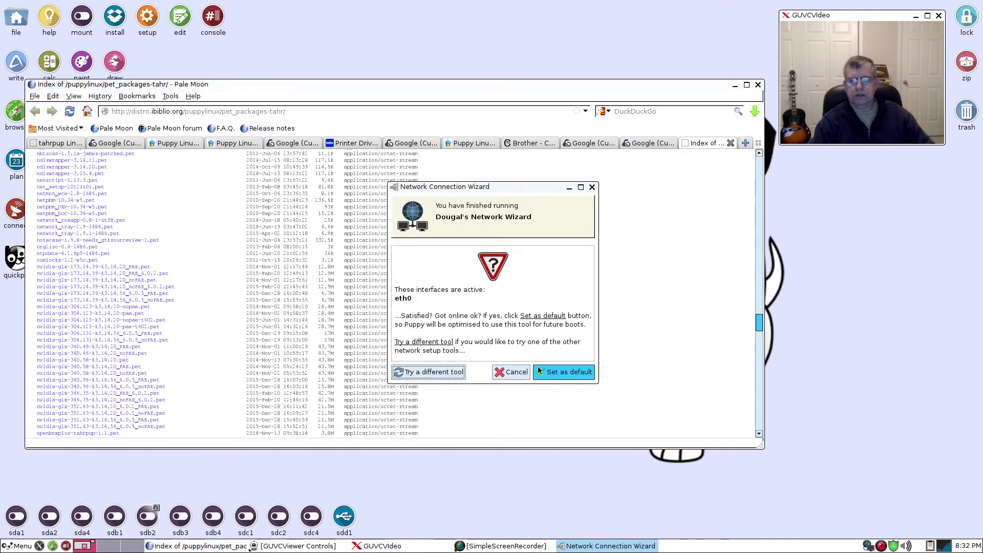
{"action": "left_click", "coordinate": [543, 371]}
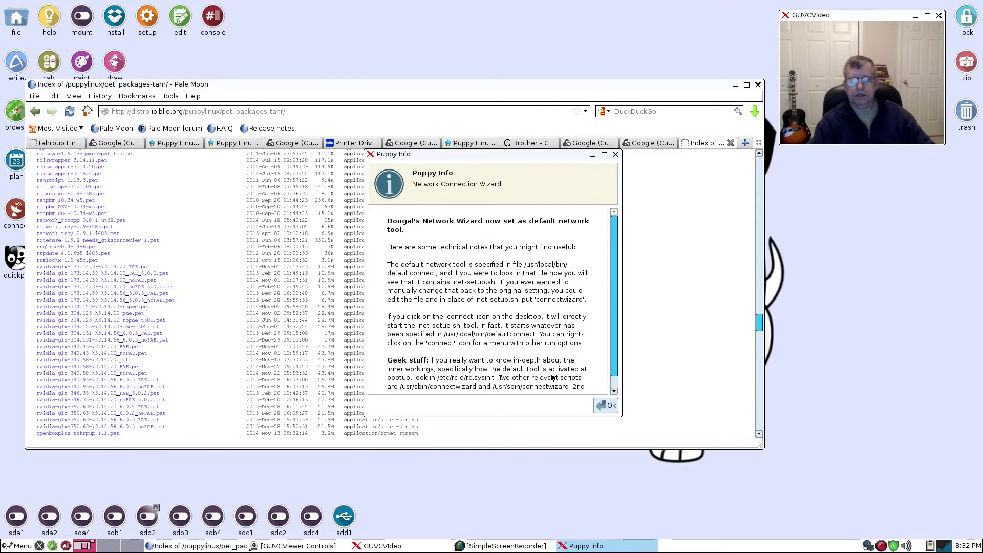
Dismiss the Puppy Info notice about the default network tool
{"action": "left_click", "coordinate": [603, 406]}
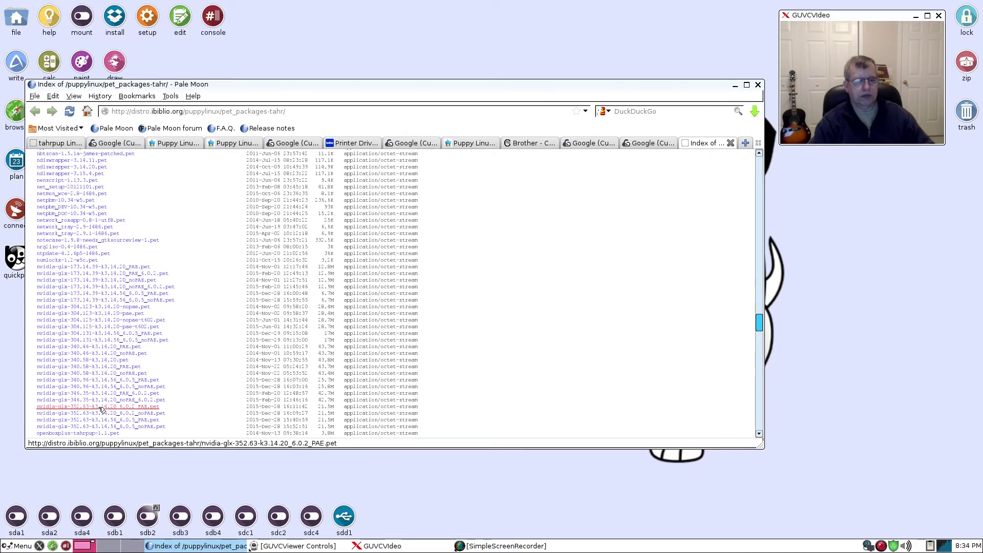
Save nvidia-glx-352.63-k3.14.20_6.0.2_PAE.pet into root's Downloads folder
{"action": "left_click", "coordinate": [102, 407]}
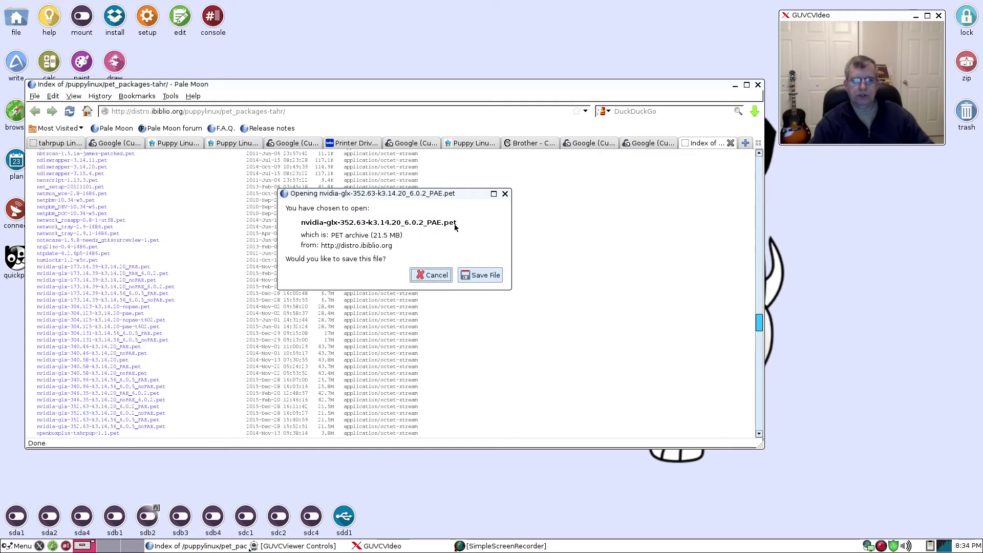
{"action": "left_click", "coordinate": [481, 275]}
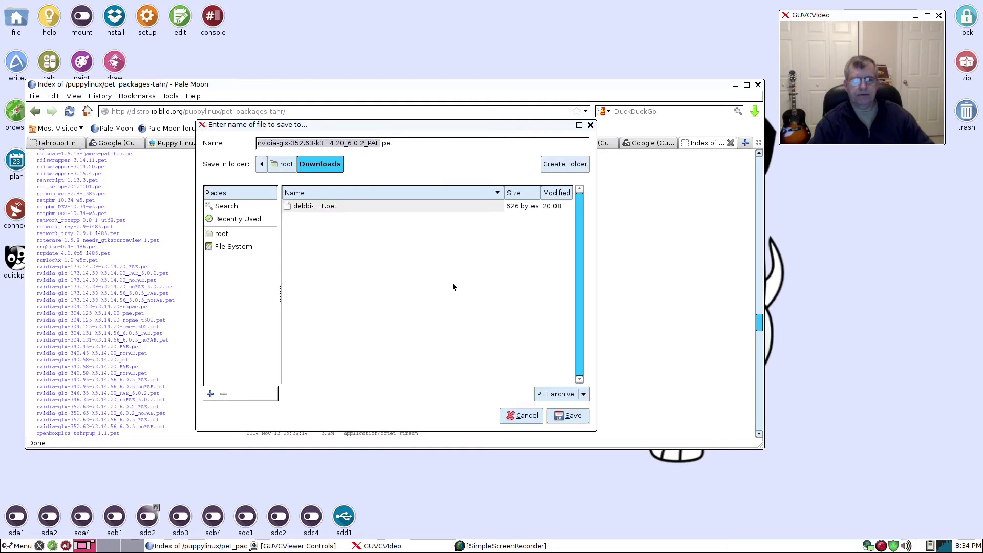
{"action": "left_click", "coordinate": [567, 415]}
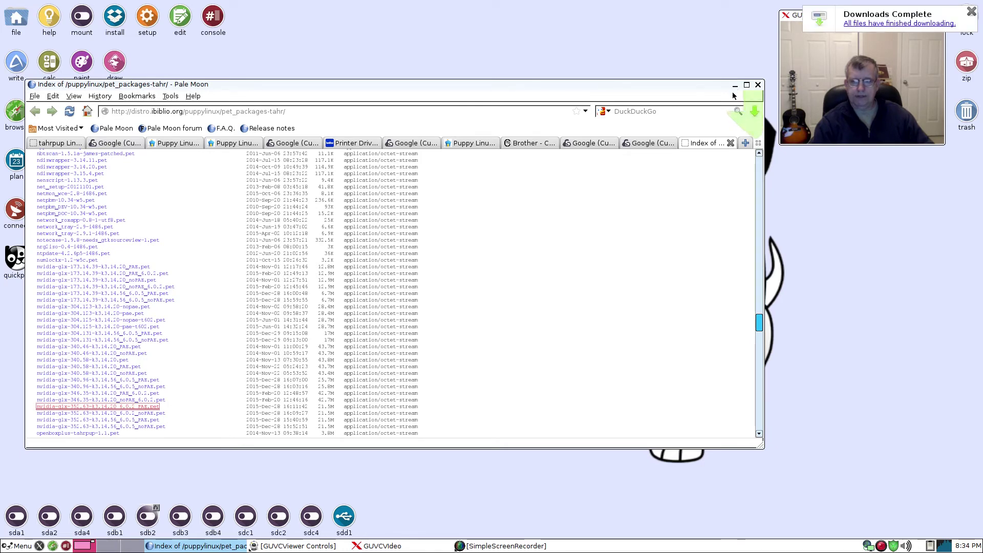
Install nvidia-glx-352.63-k3.14.20_6.0.2_PAE.pet from the Downloads folder with the Puppy Package Manager
{"action": "left_click", "coordinate": [735, 86]}
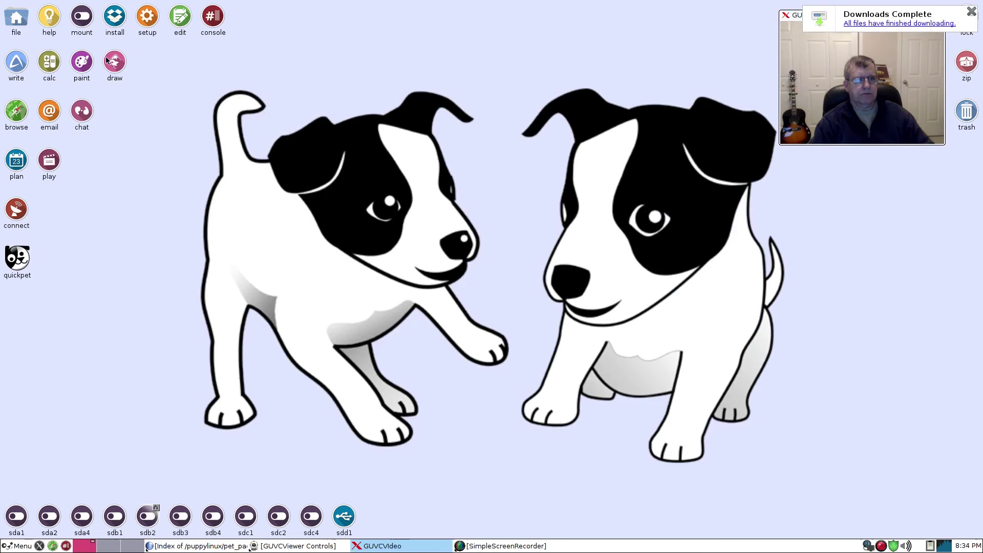
{"action": "left_click", "coordinate": [16, 19]}
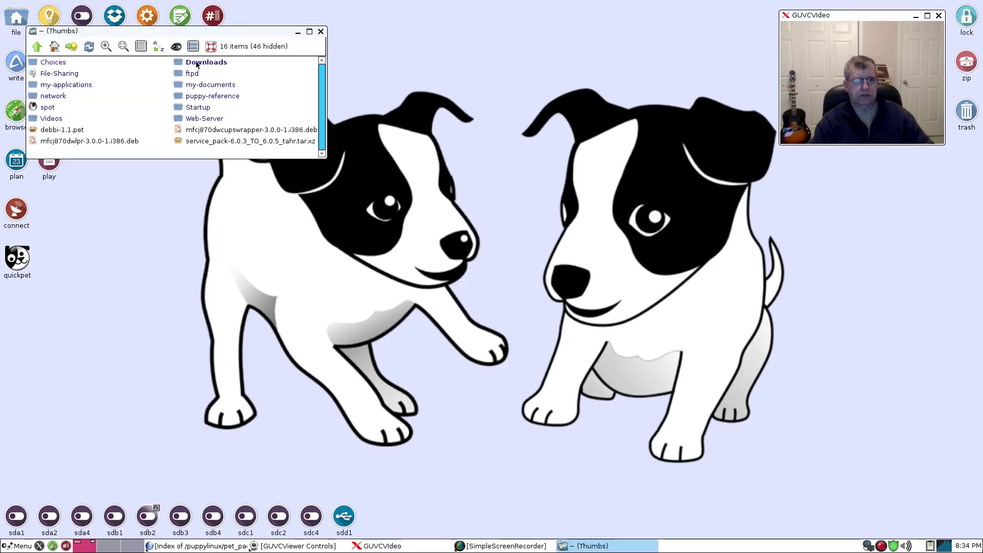
{"action": "left_click", "coordinate": [196, 62]}
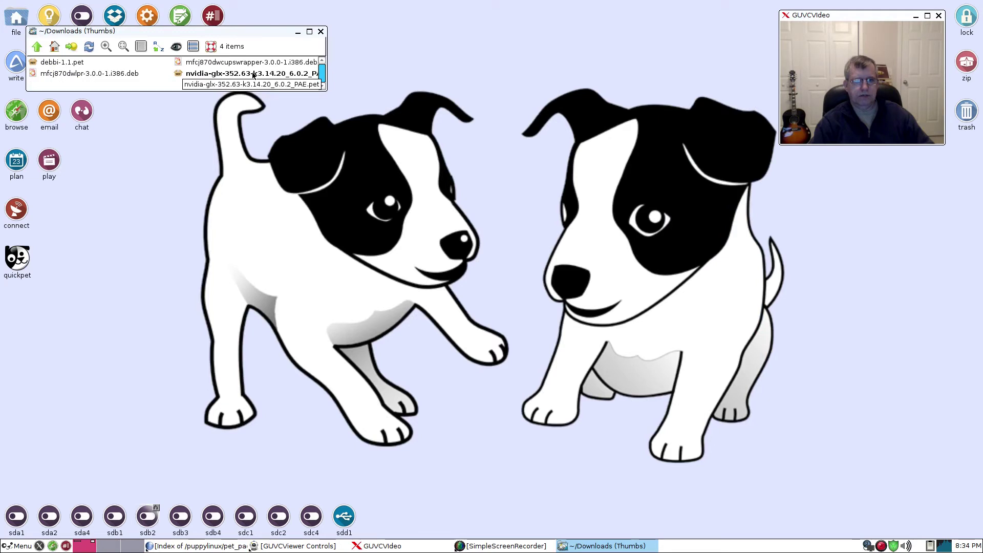
{"action": "left_click", "coordinate": [253, 74]}
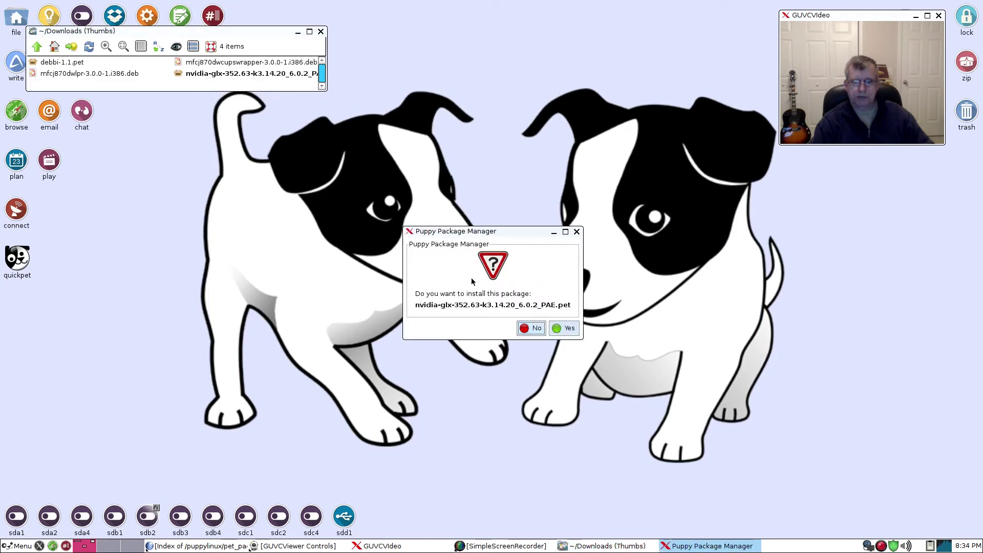
{"action": "left_click", "coordinate": [565, 328]}
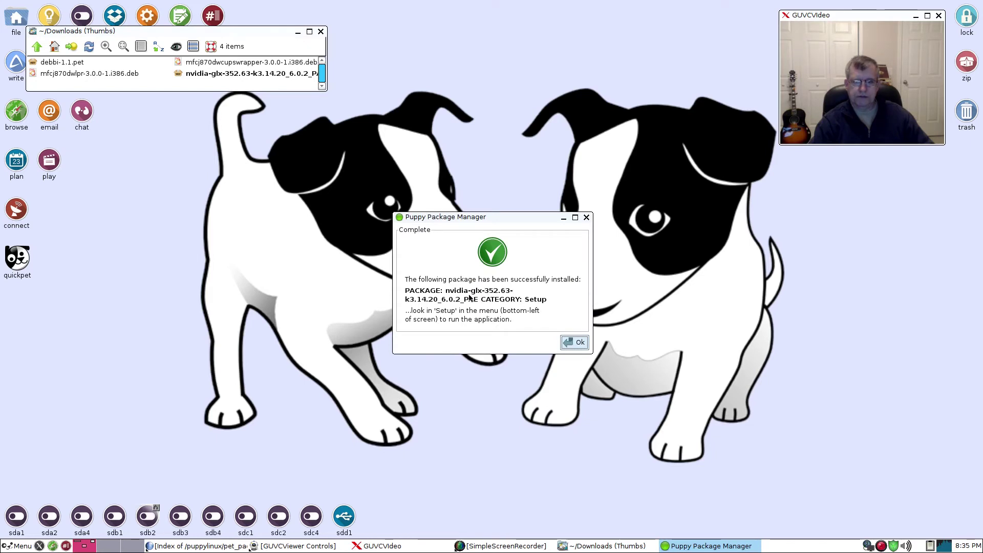
{"action": "left_click", "coordinate": [576, 342]}
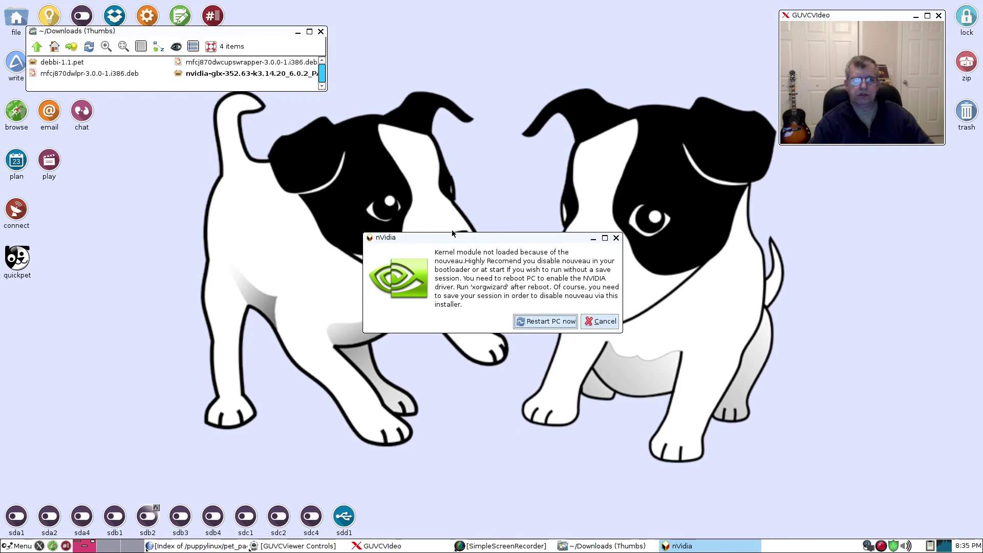
Move the nVidia reboot notice aside and restart the PC
{"action": "left_click_drag", "start_coordinate": [453, 233], "coordinate": [410, 205]}
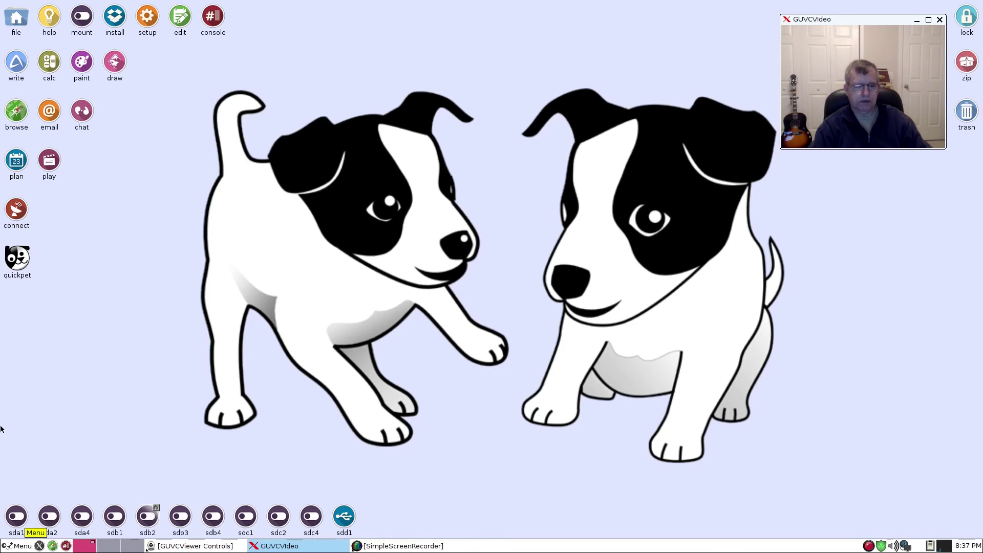
{"action": "left_click", "coordinate": [16, 547]}
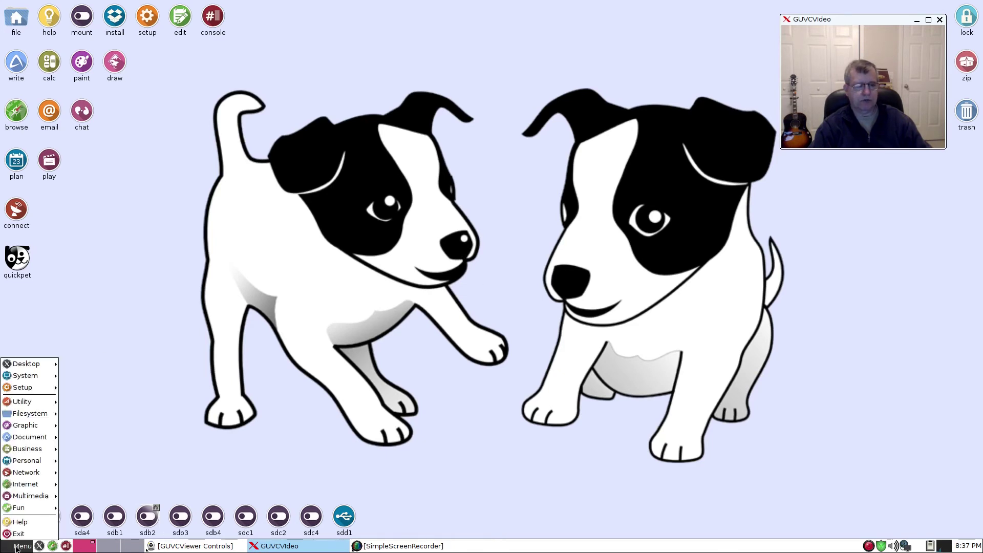
{"action": "mouse_move", "coordinate": [26, 378]}
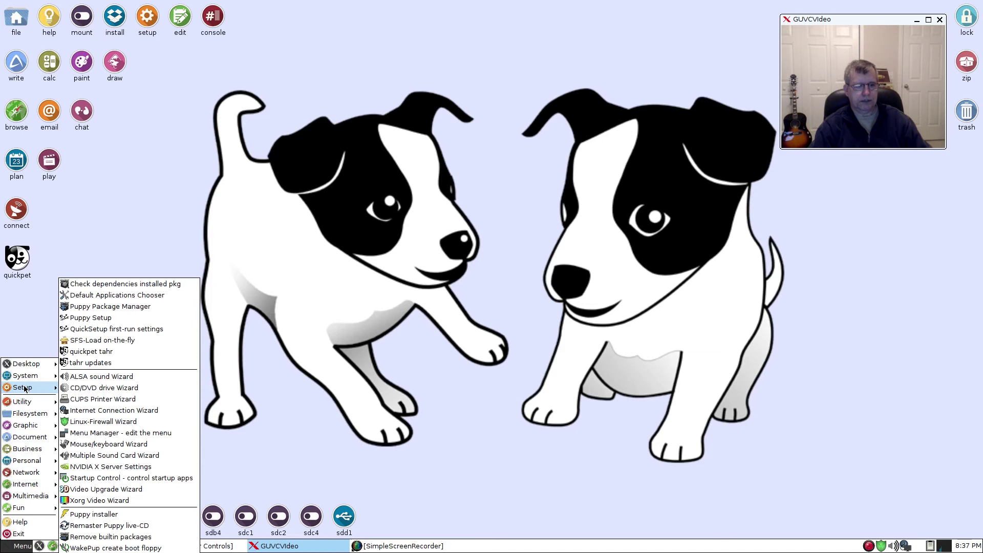
{"action": "left_click", "coordinate": [81, 470]}
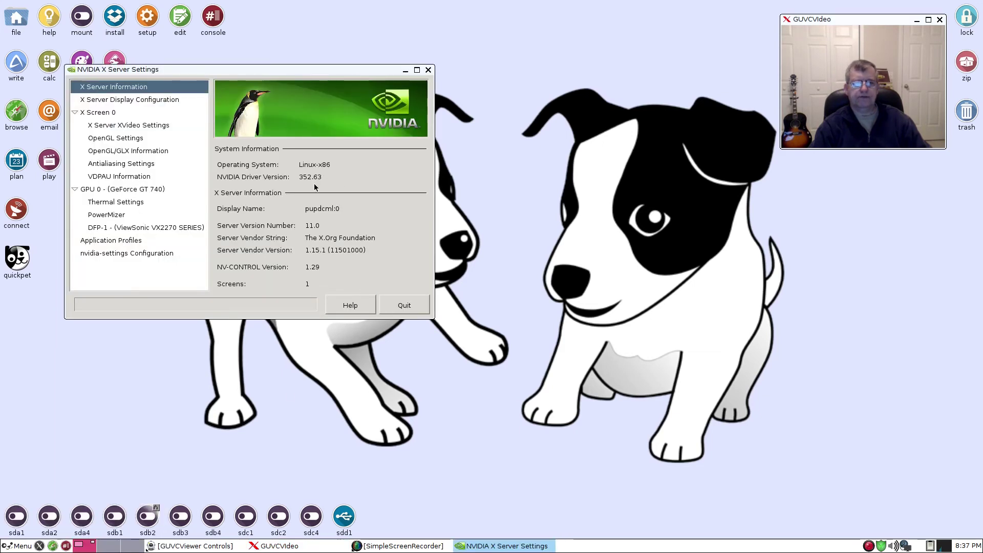
{"action": "left_click_drag", "start_coordinate": [342, 69], "coordinate": [535, 172]}
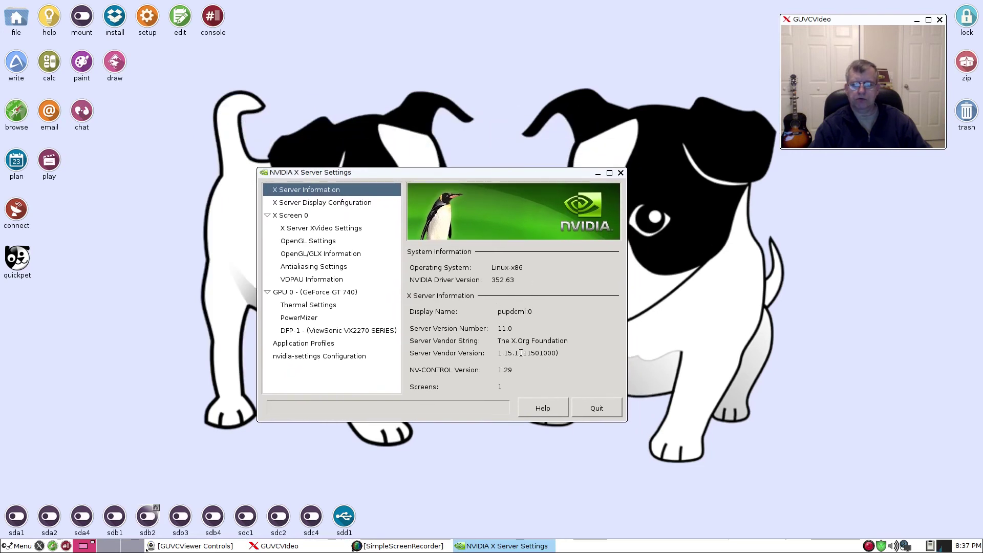
{"action": "left_click", "coordinate": [602, 415]}
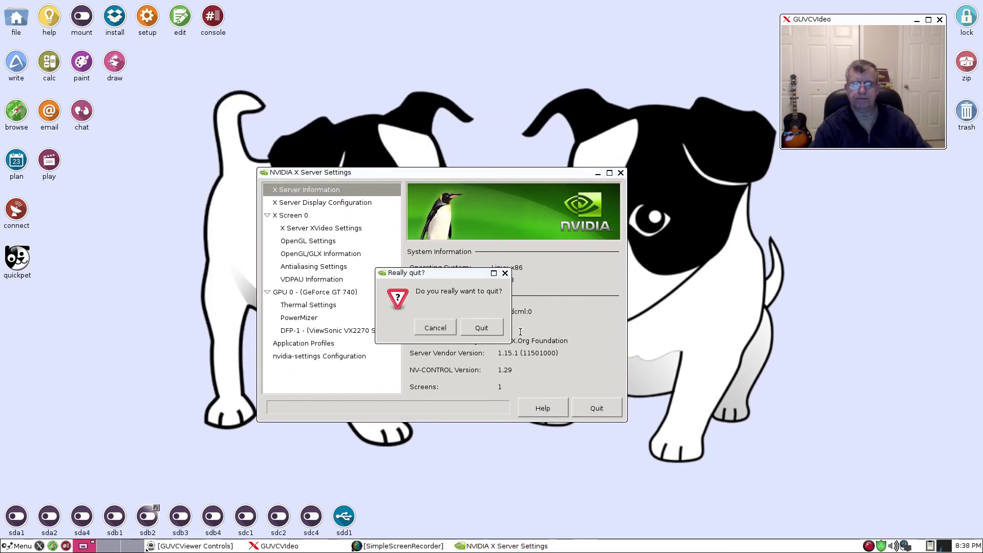
{"action": "left_click", "coordinate": [484, 330]}
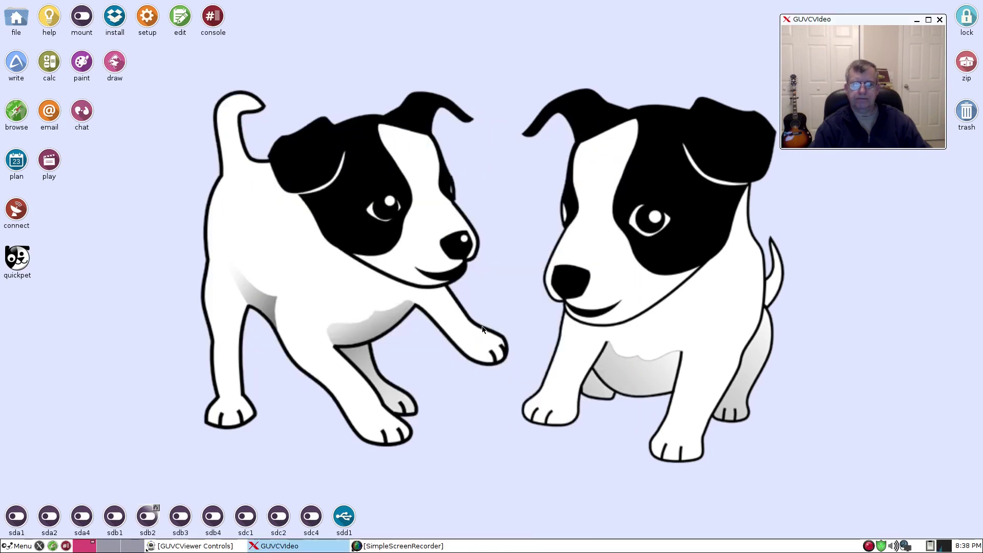
{"action": "right_click", "coordinate": [460, 307]}
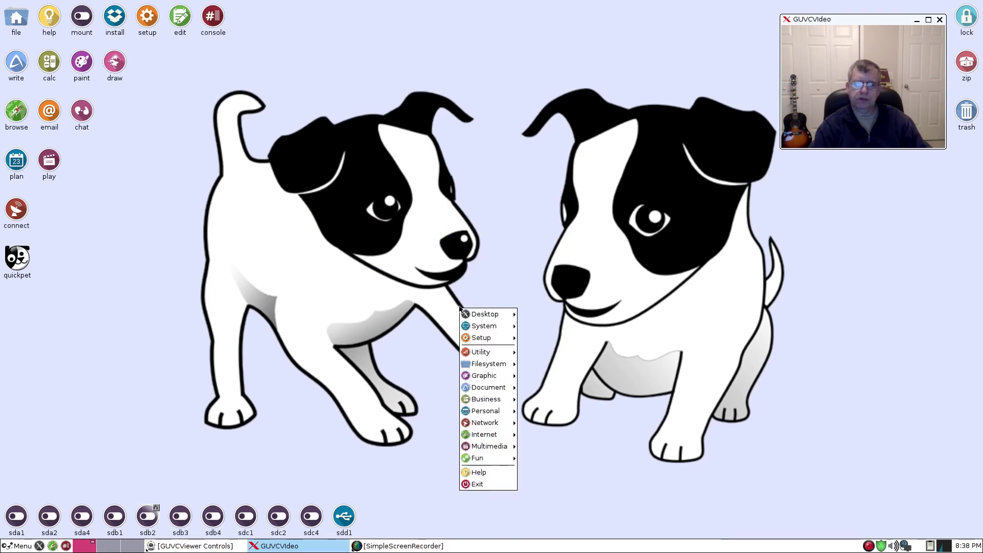
{"action": "left_click", "coordinate": [459, 305]}
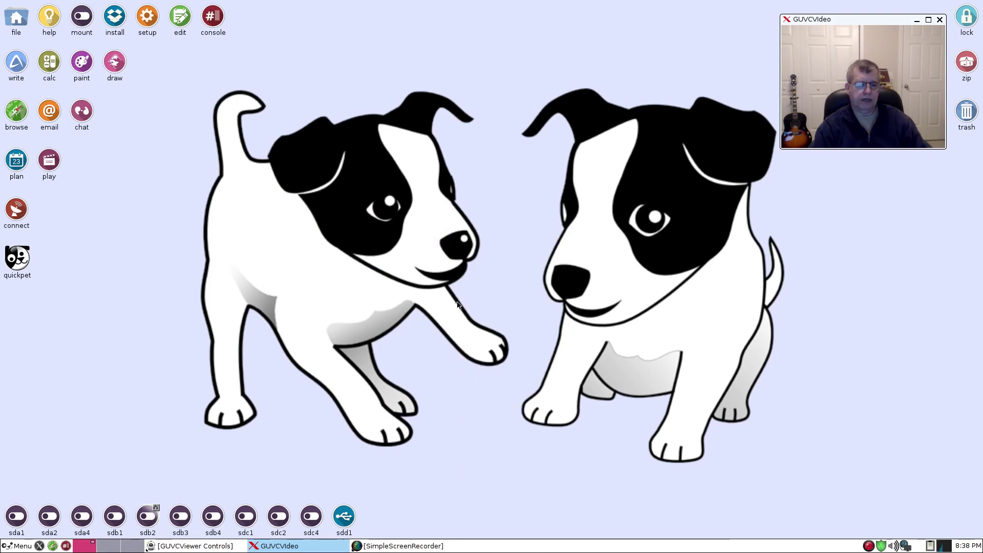